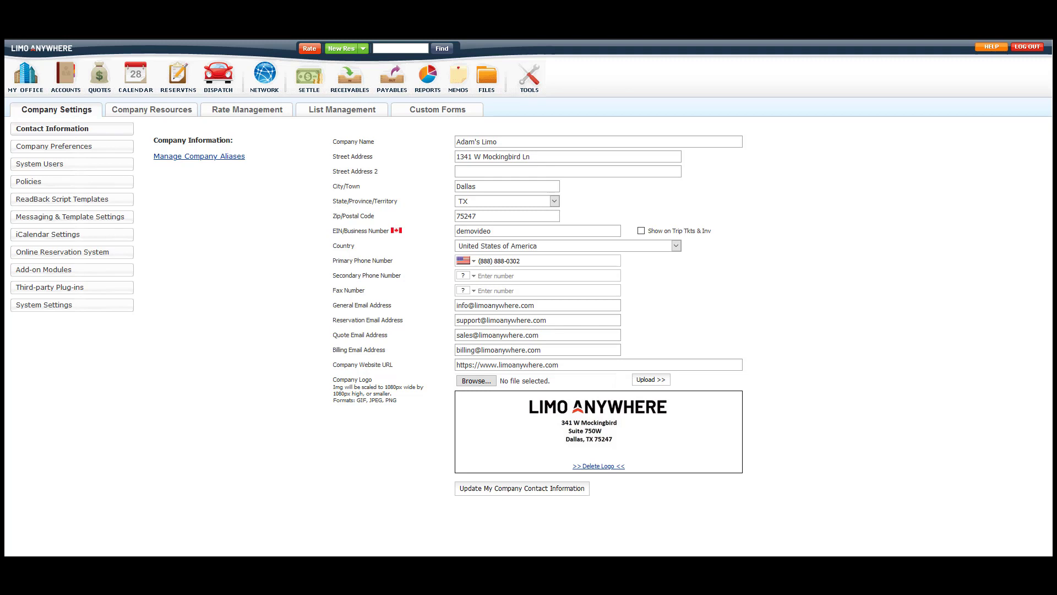
# - Review the demo-video2 alias details in Manage Company Aliases, then close the window
pyautogui.click(207, 157)
pyautogui.click(324, 171)
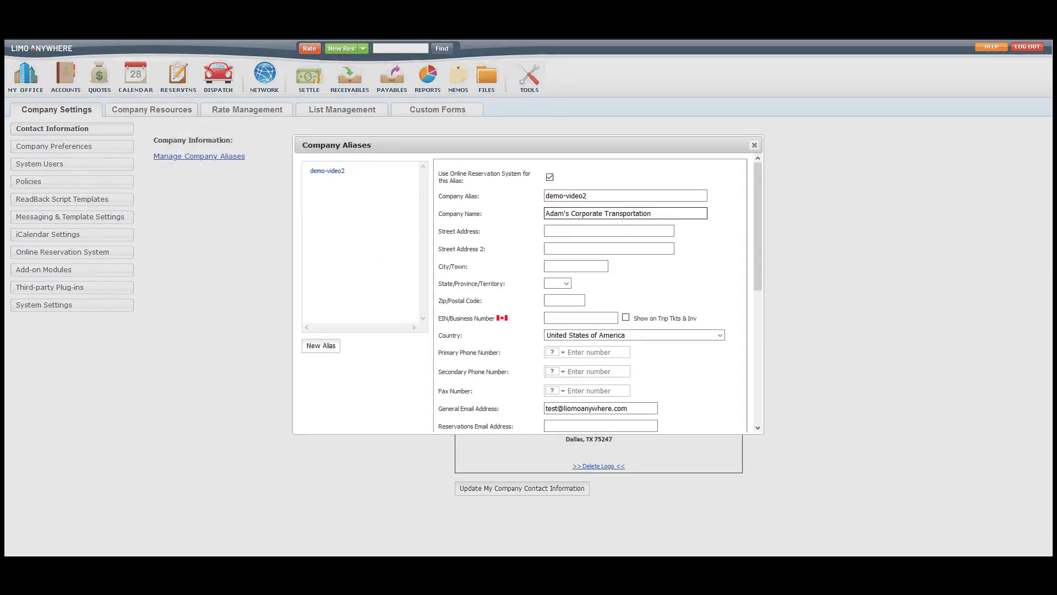
pyautogui.click(754, 145)
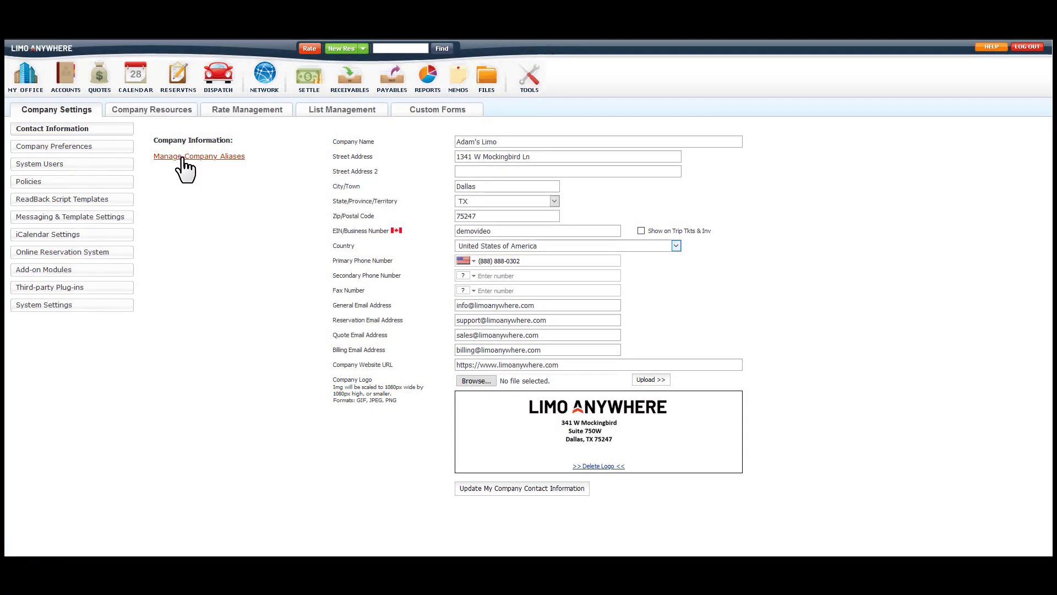
# - Reopen the company aliases and look through the Default Gateway payment options
pyautogui.click(184, 157)
pyautogui.scroll(-5, 605, 370)
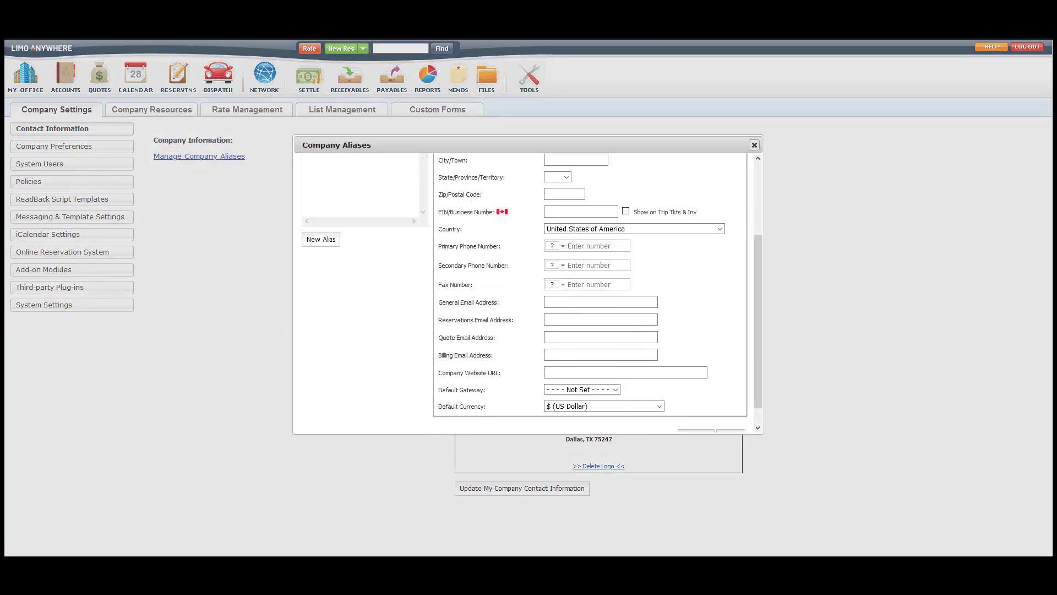
pyautogui.click(606, 369)
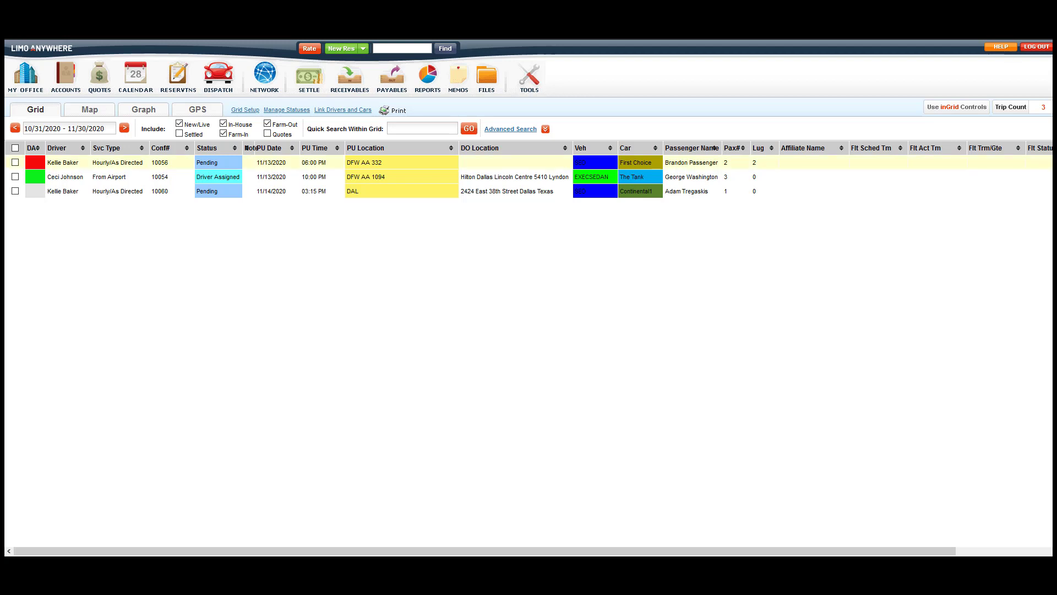
pyautogui.doubleClick(401, 163)
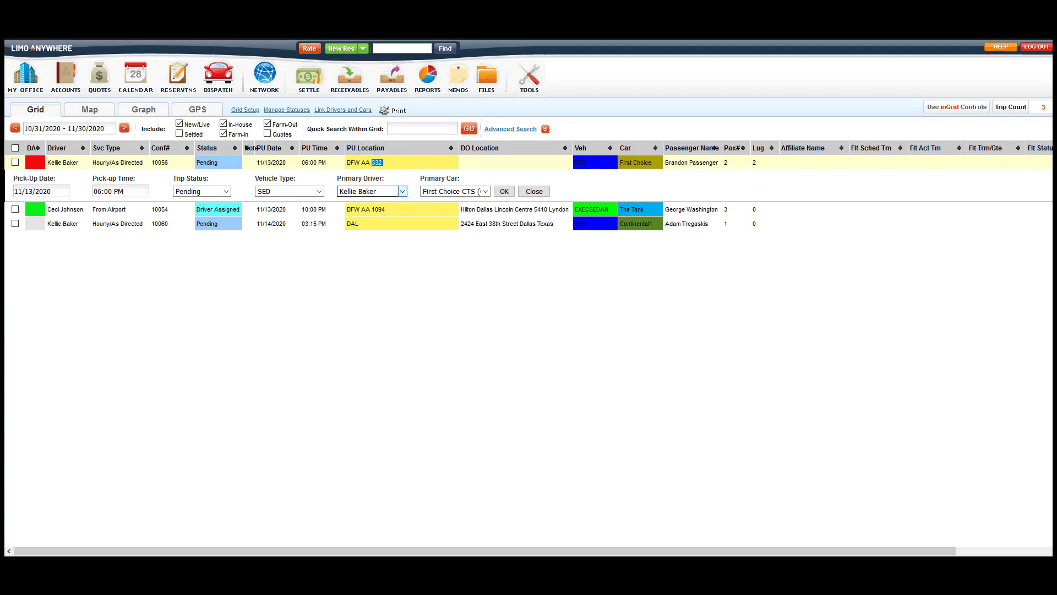
pyautogui.click(402, 191)
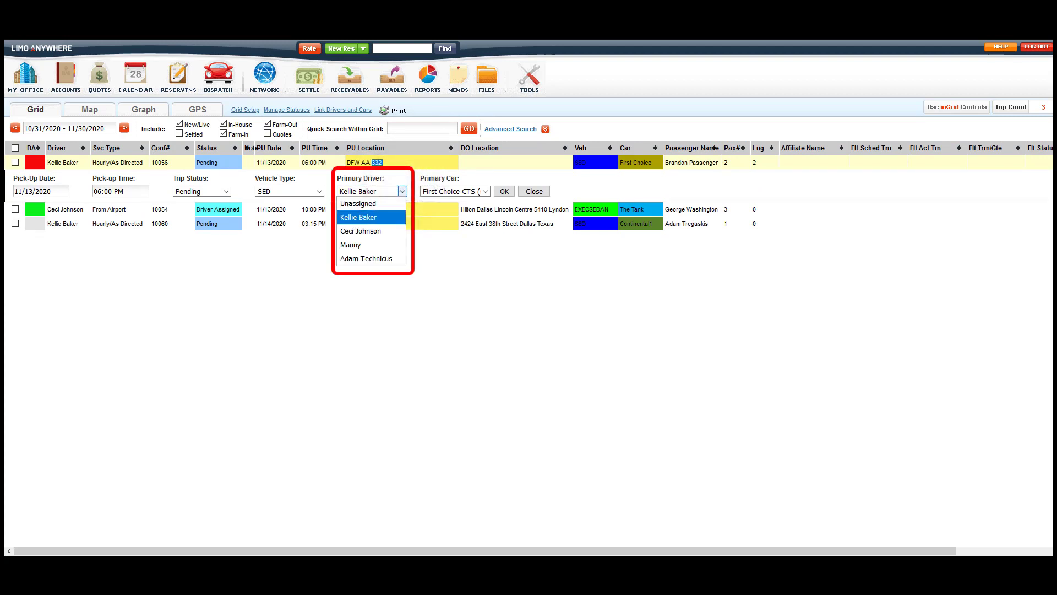
pyautogui.click(358, 217)
pyautogui.click(485, 191)
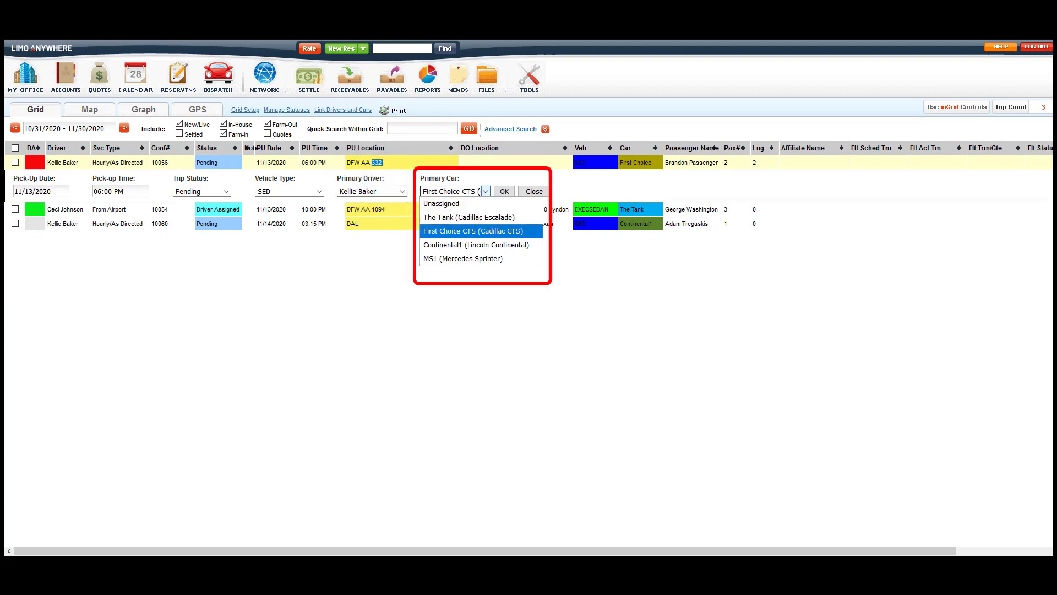
pyautogui.click(473, 231)
pyautogui.doubleClick(368, 162)
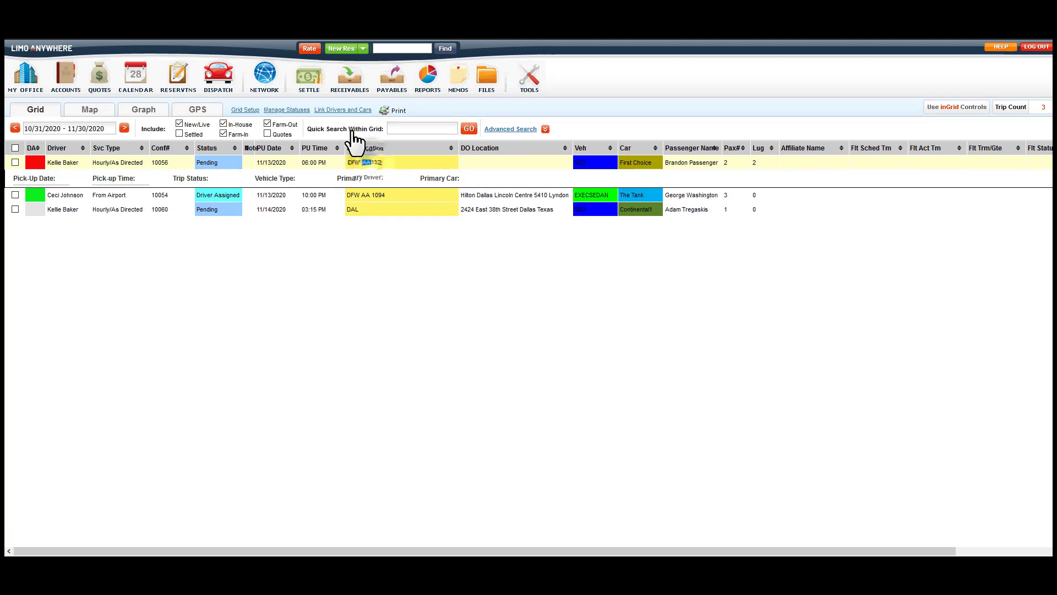
pyautogui.click(304, 49)
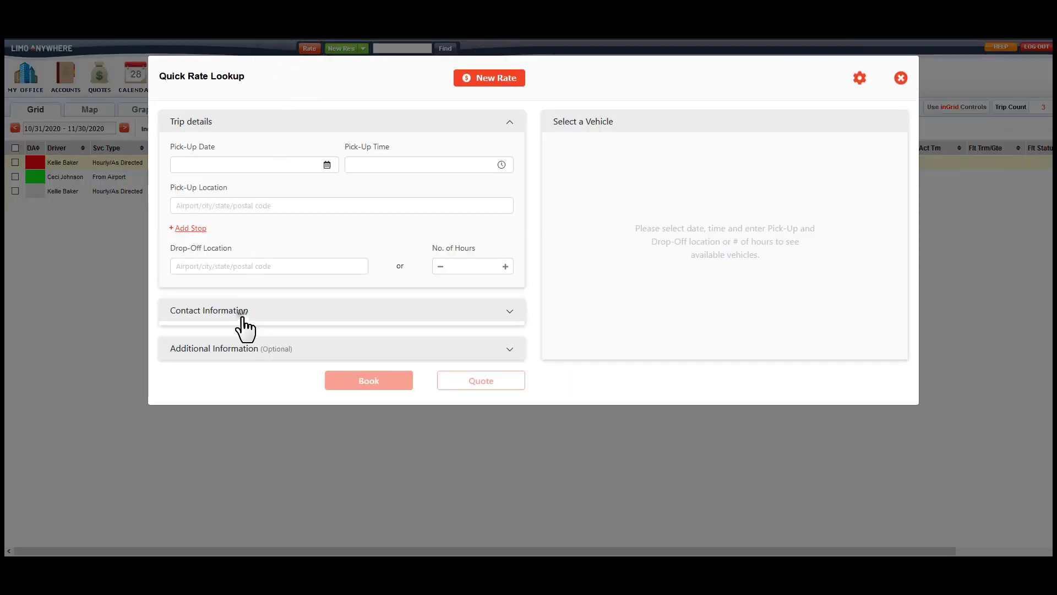
pyautogui.click(242, 317)
pyautogui.click(233, 209)
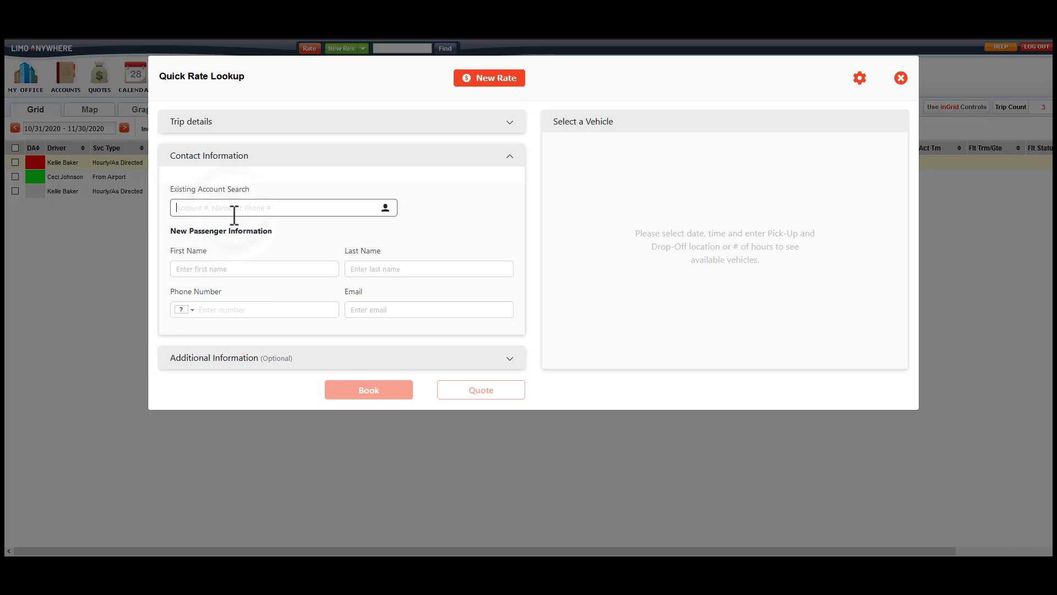
pyautogui.write('john')
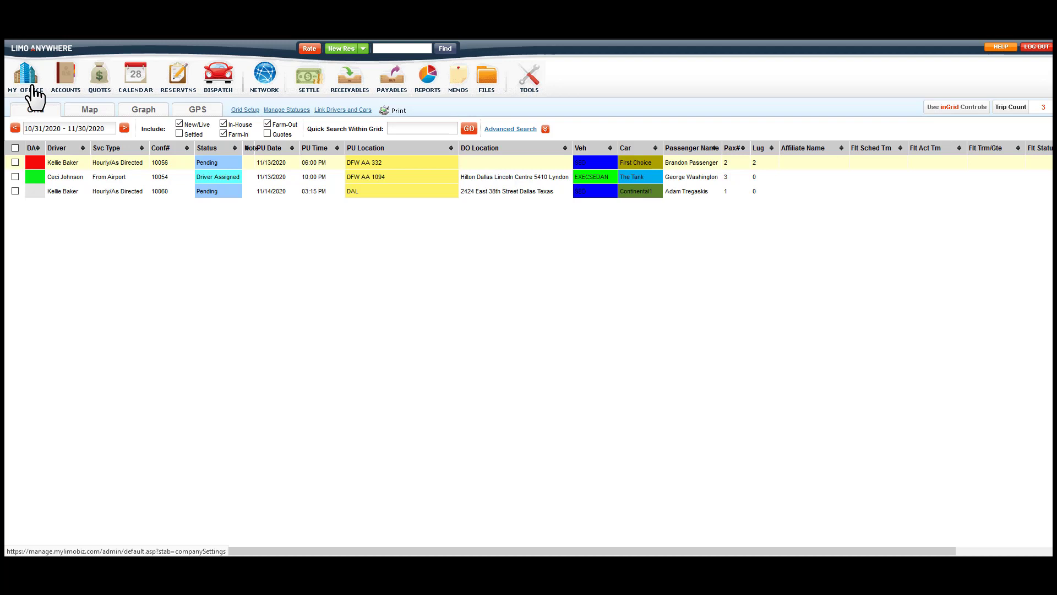
# - From My Office, open Manage Company Aliases and tick 'Use Online Reservation System for this Alias'
pyautogui.click(32, 87)
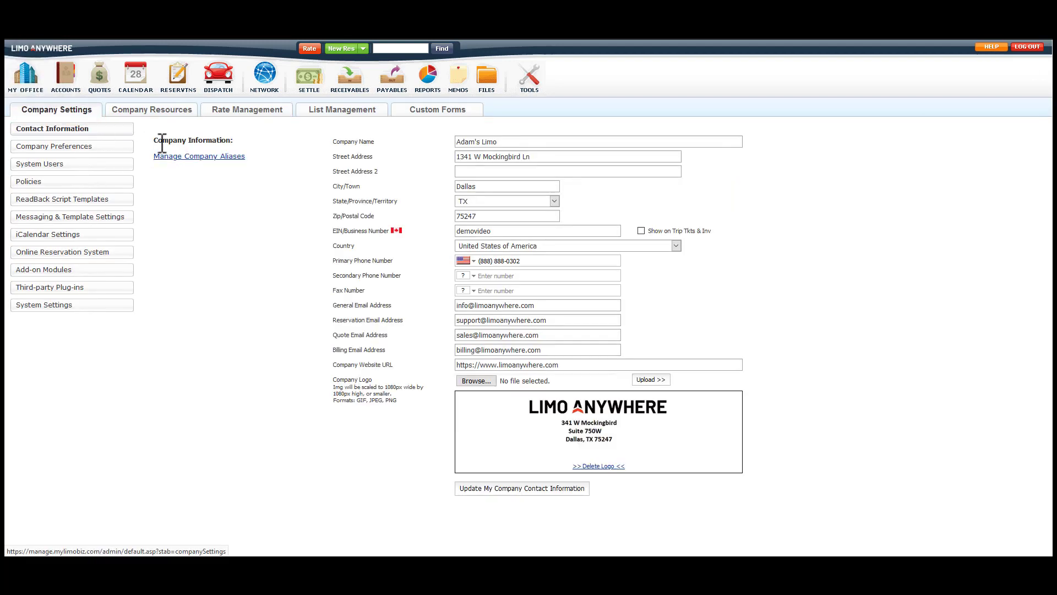
pyautogui.click(230, 157)
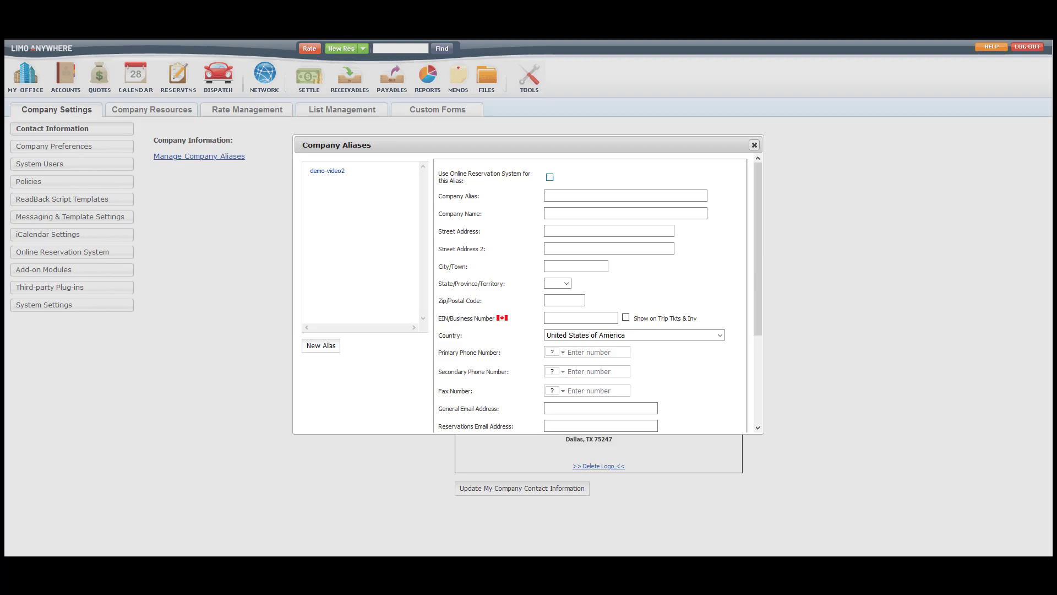
pyautogui.click(550, 177)
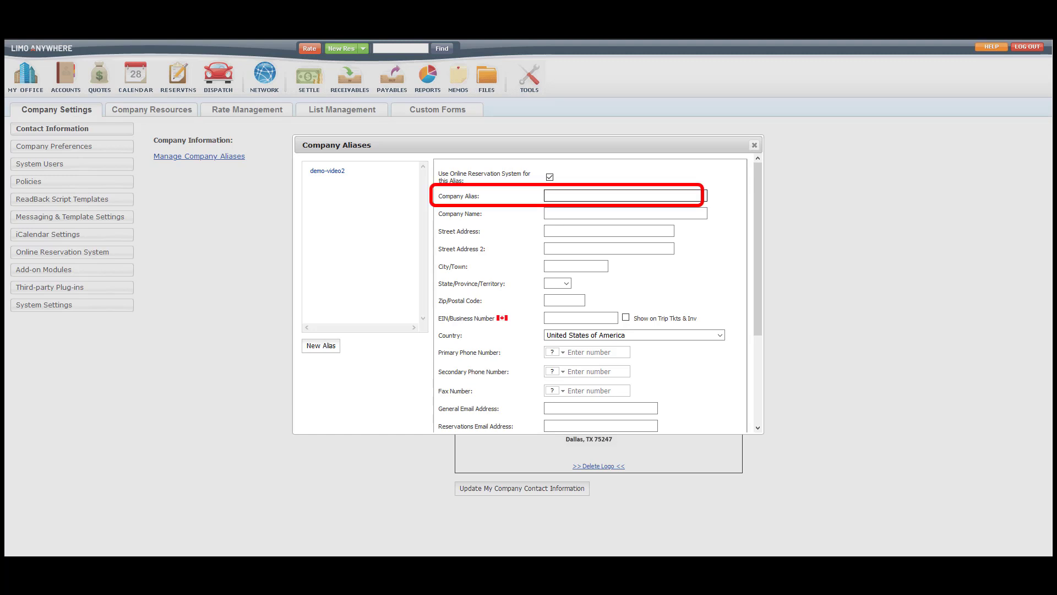
# - Enter 'adamslimo2' as the Company Alias, let its company details autofill, and add it
pyautogui.click(548, 195)
pyautogui.write('a')
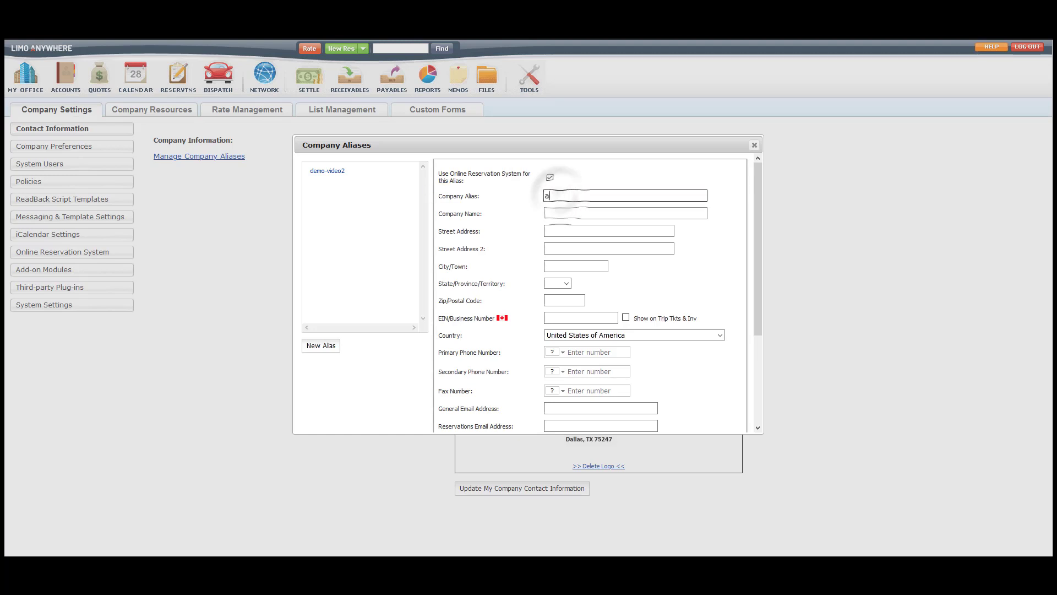
pyautogui.write("dam'slimo")
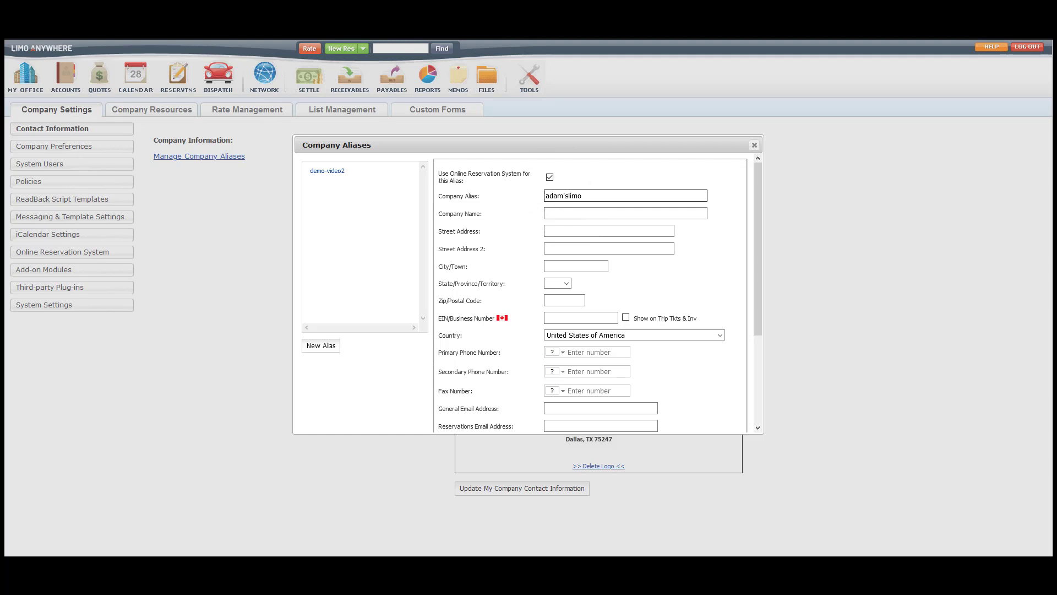
pyautogui.press('BackSpace')
pyautogui.press('BackSpace')
pyautogui.press('BackSpace')
pyautogui.press('BackSpace')
pyautogui.press('BackSpace')
pyautogui.write('slimo2')
pyautogui.press('Tab')
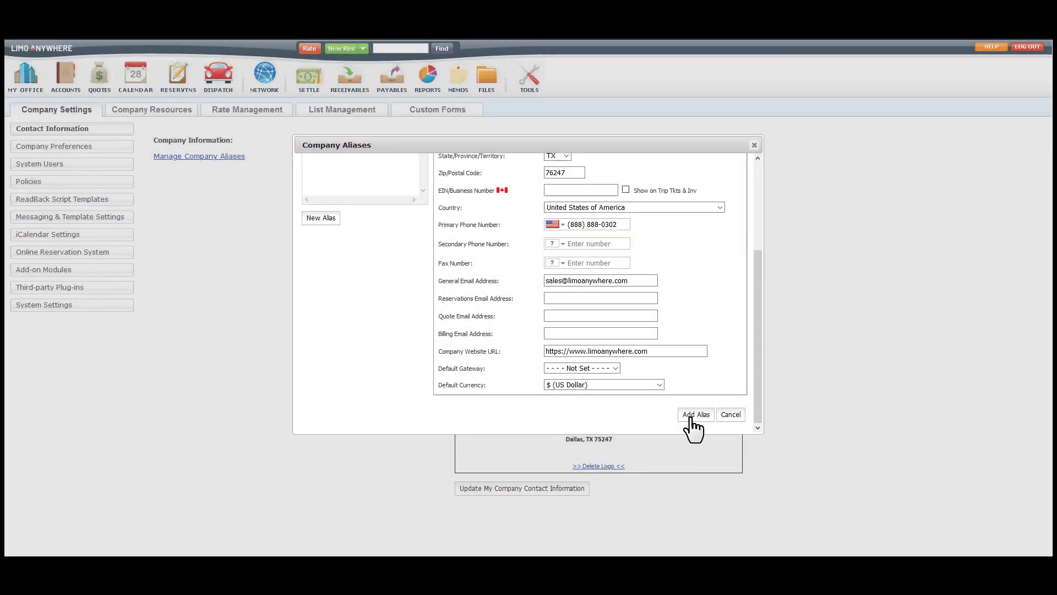
pyautogui.click(689, 416)
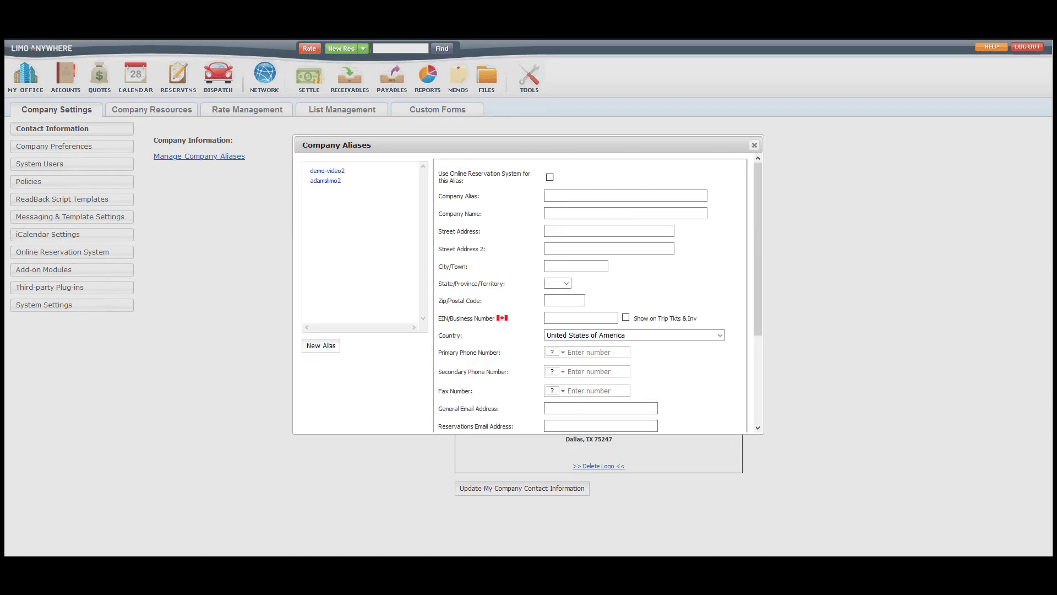
# - For adamslimo2, pick a Default Gateway and set Default Currency to $ (Mexican Peso), then close
pyautogui.click(328, 182)
pyautogui.scroll(-2, 354, 190)
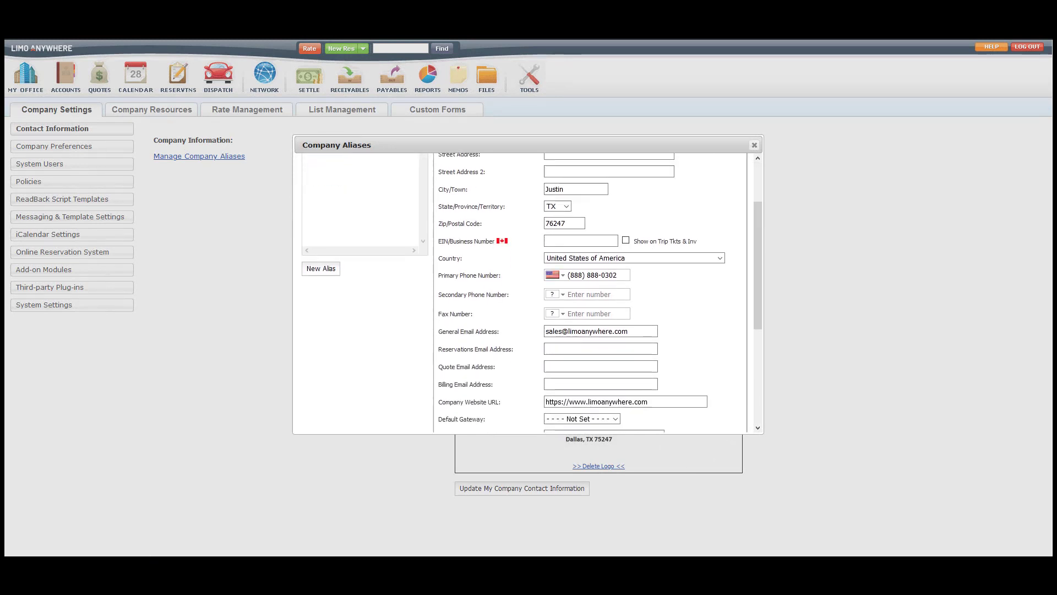
pyautogui.scroll(-3, 526, 292)
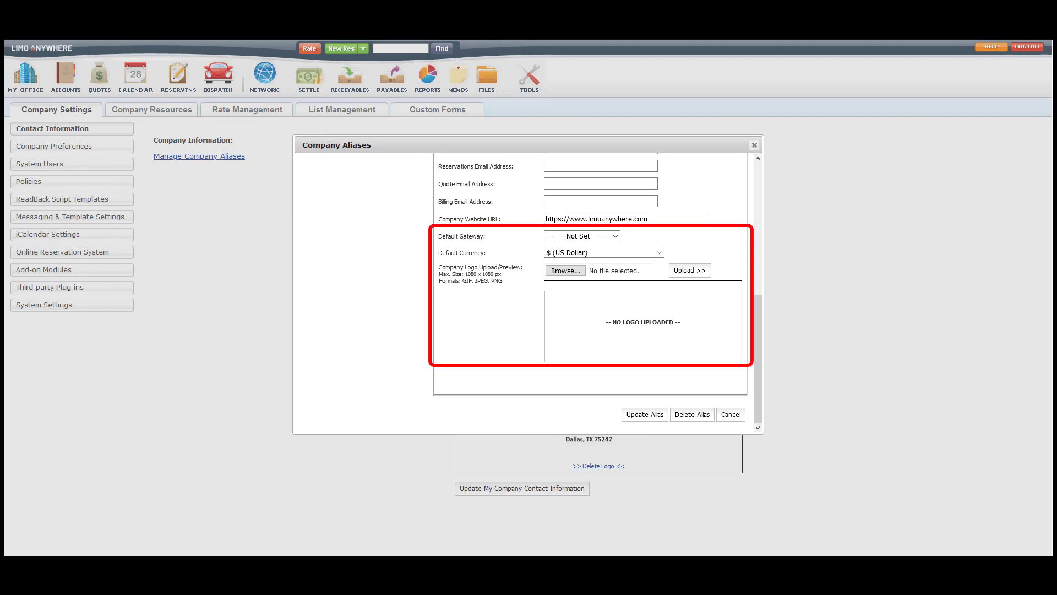
pyautogui.click(590, 238)
pyautogui.click(590, 270)
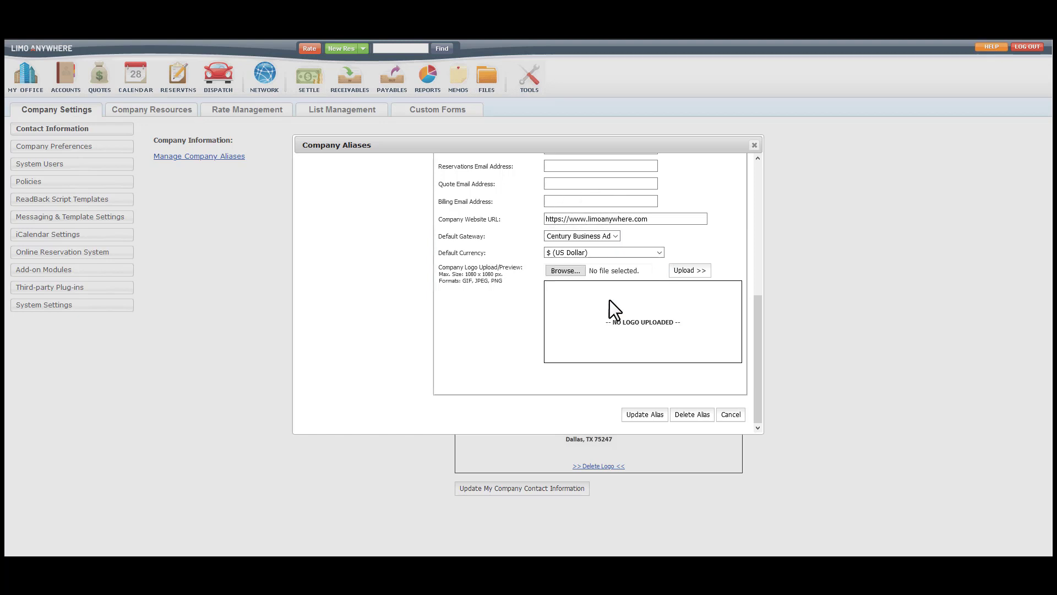
pyautogui.click(609, 252)
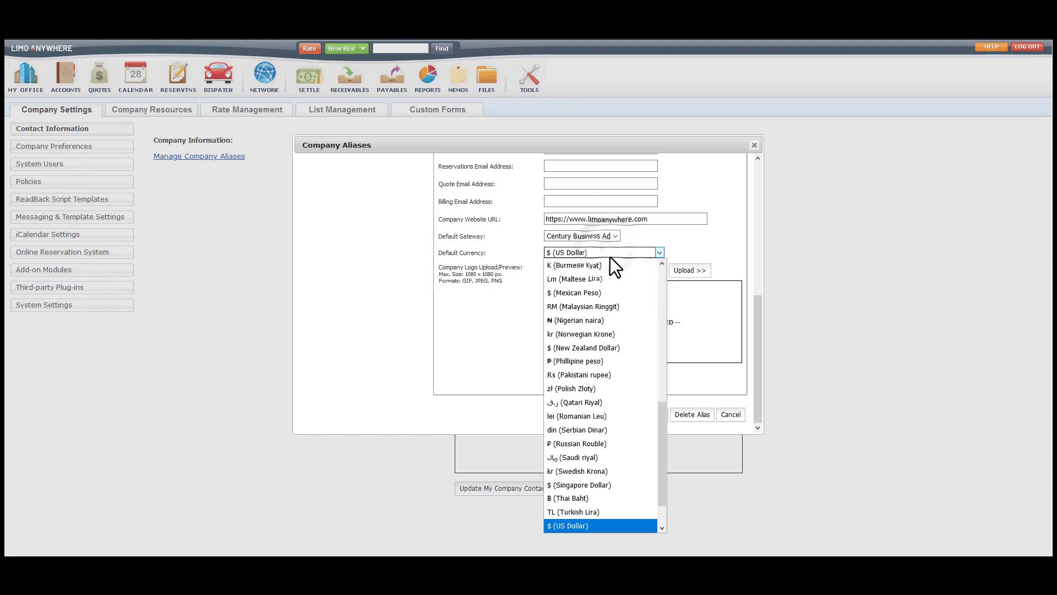
pyautogui.click(603, 293)
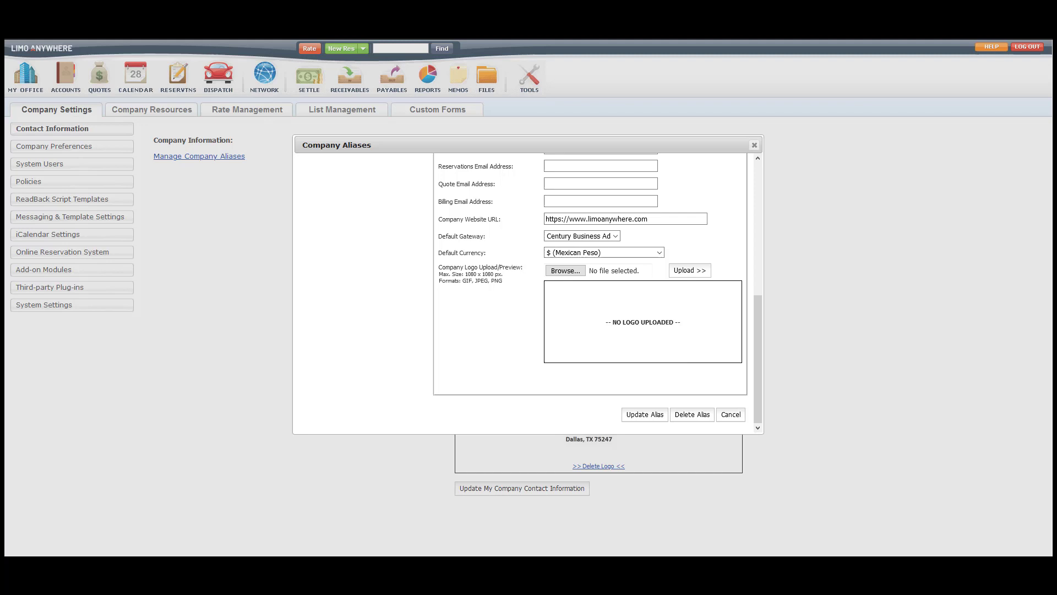
pyautogui.click(754, 145)
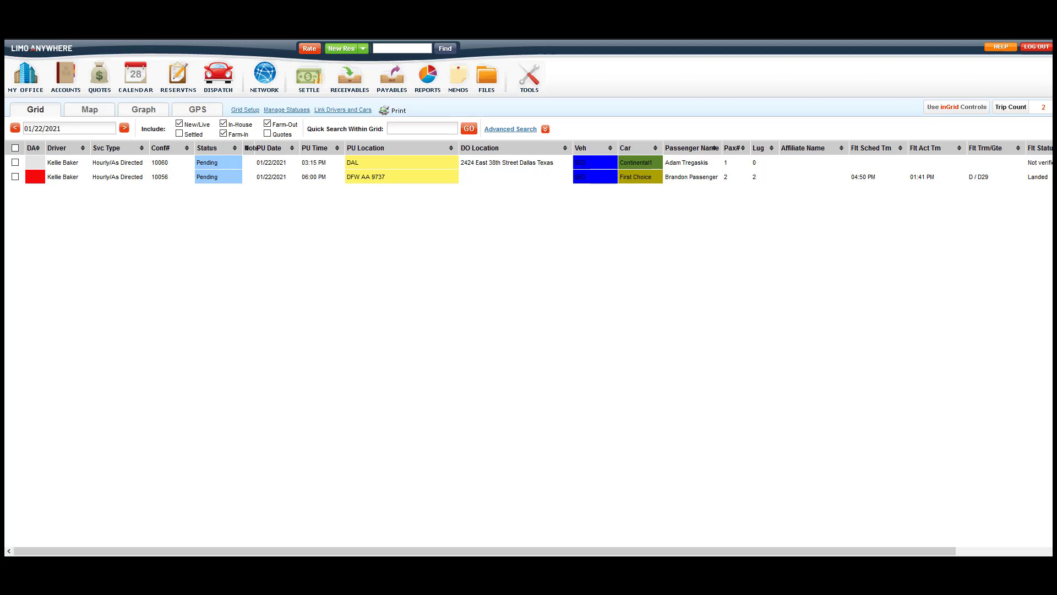
# - Open the dispatch grid column configuration and search the page for 'alias'
pyautogui.click(243, 111)
pyautogui.hotkey('ctrl', 'f')
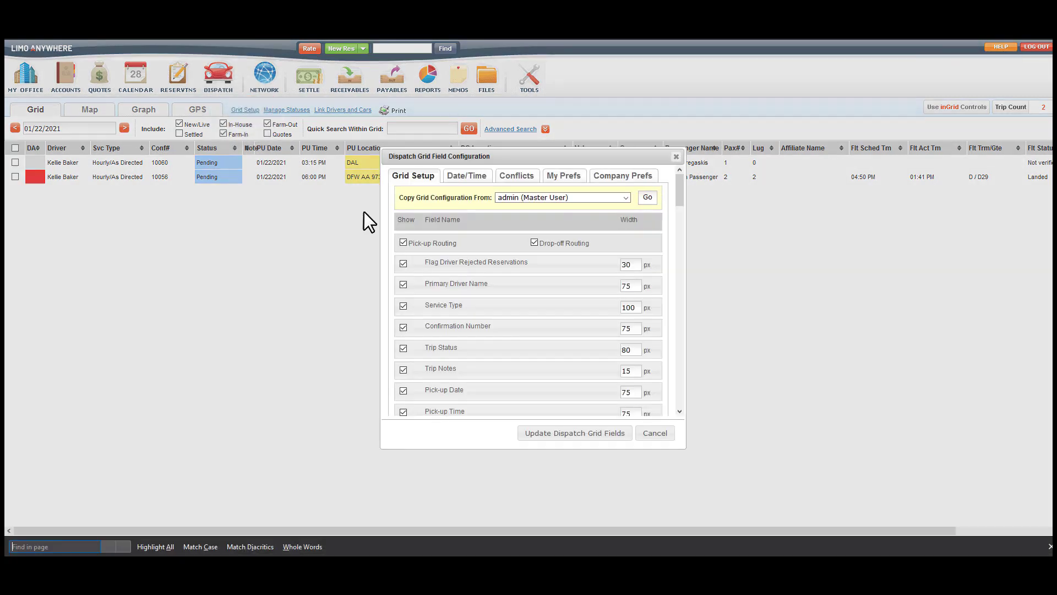
pyautogui.write('alias')
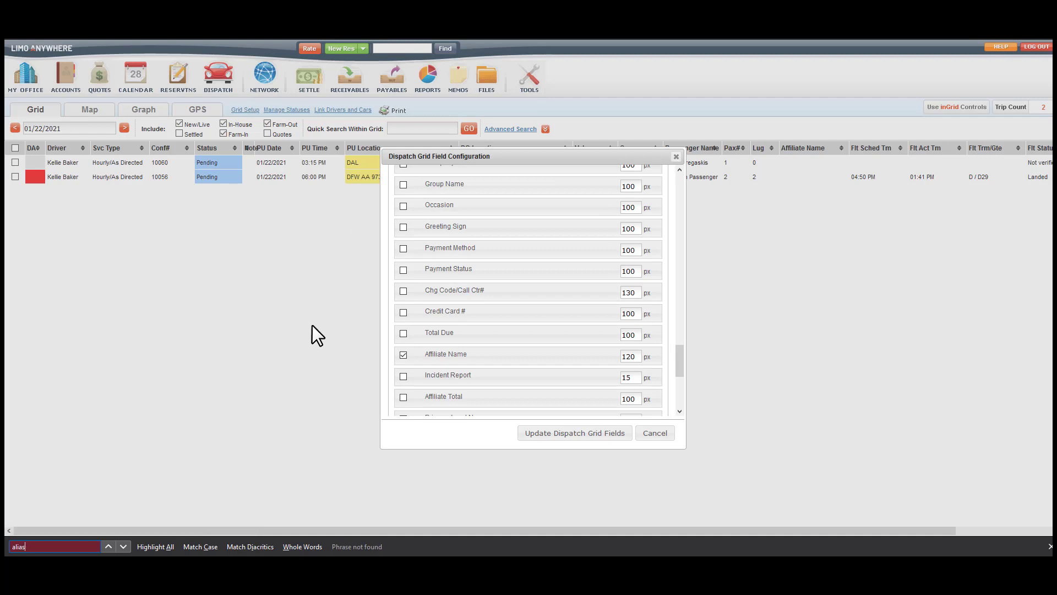
pyautogui.click(1050, 547)
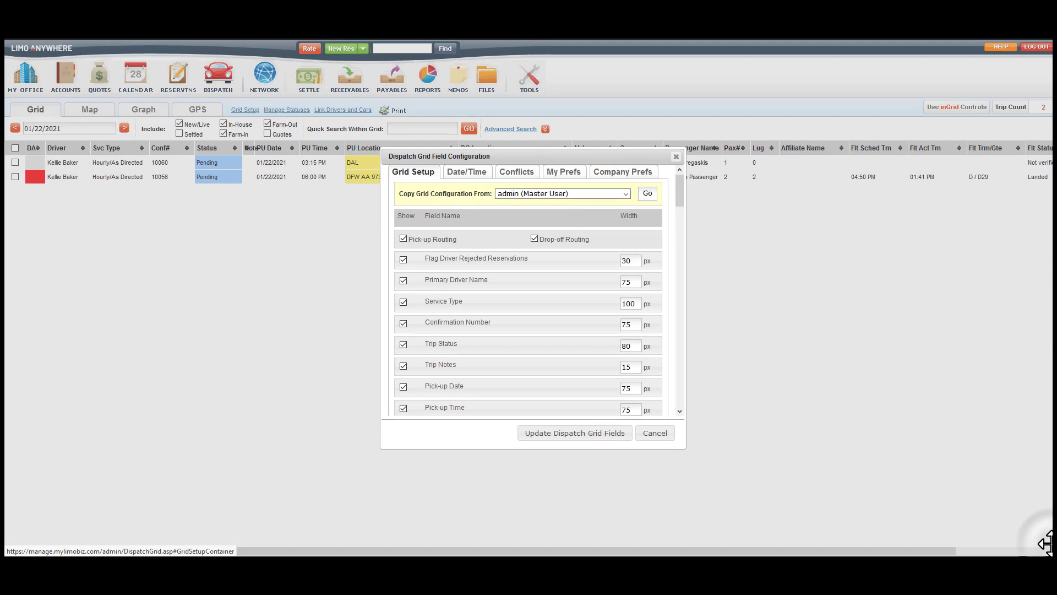
# - Copy Dispatcher 1's grid configuration, confirm the override, and update the dispatch grid fields
pyautogui.click(529, 194)
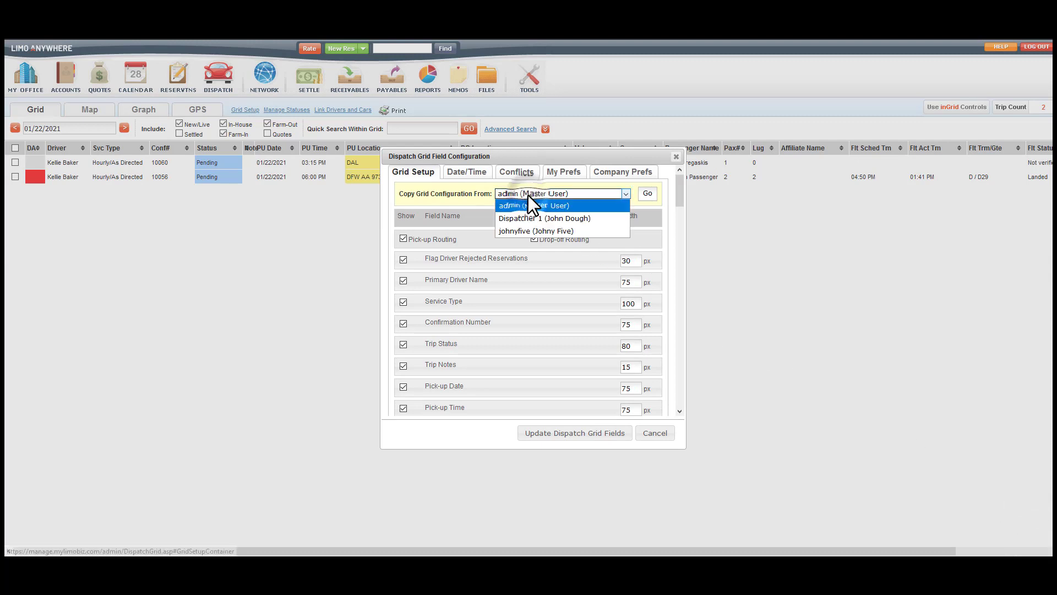
pyautogui.click(544, 217)
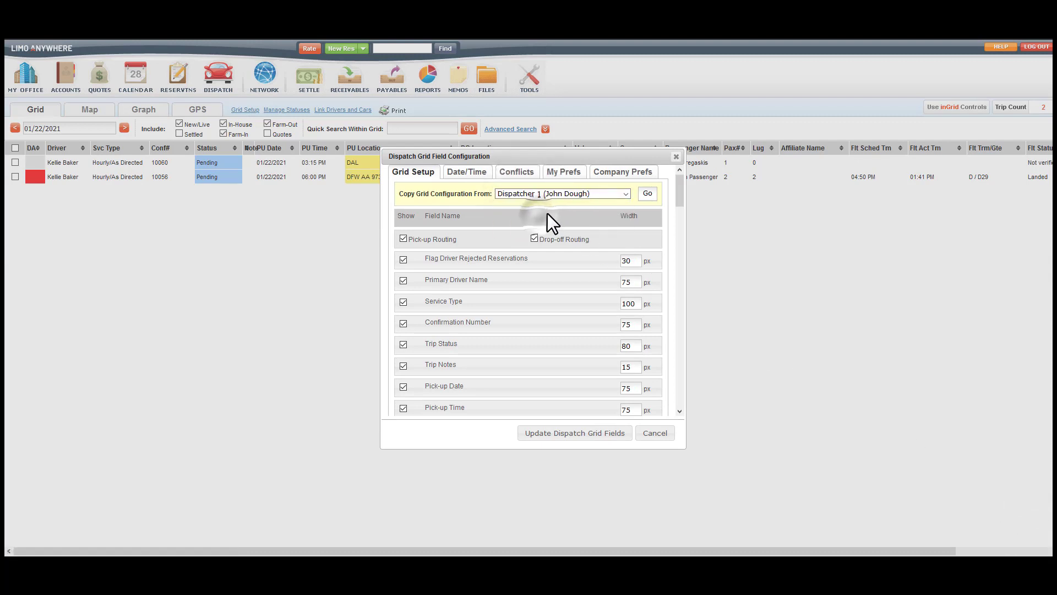
pyautogui.click(648, 193)
pyautogui.click(630, 246)
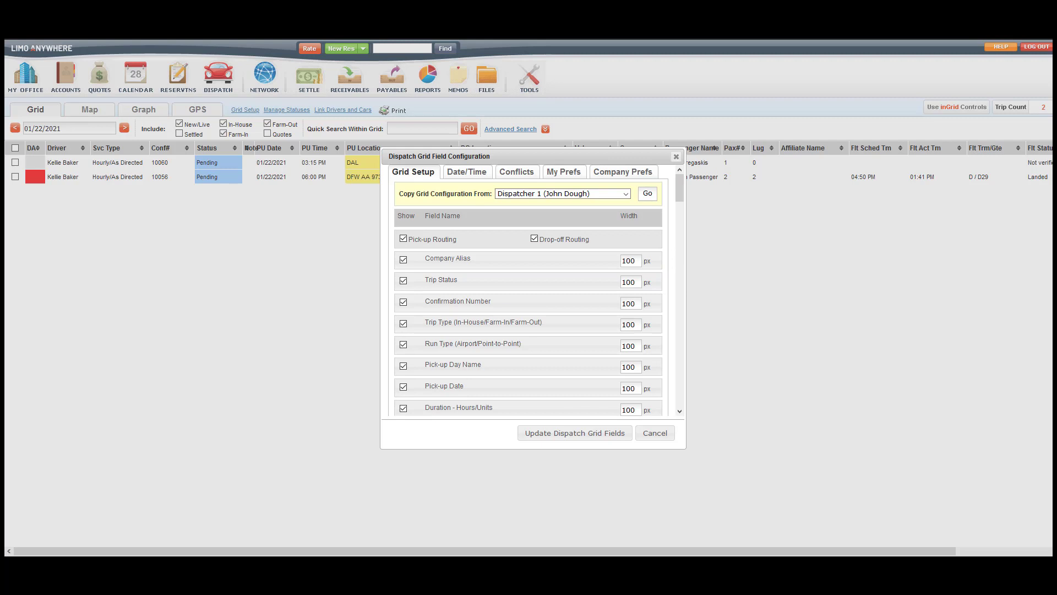
pyautogui.click(557, 434)
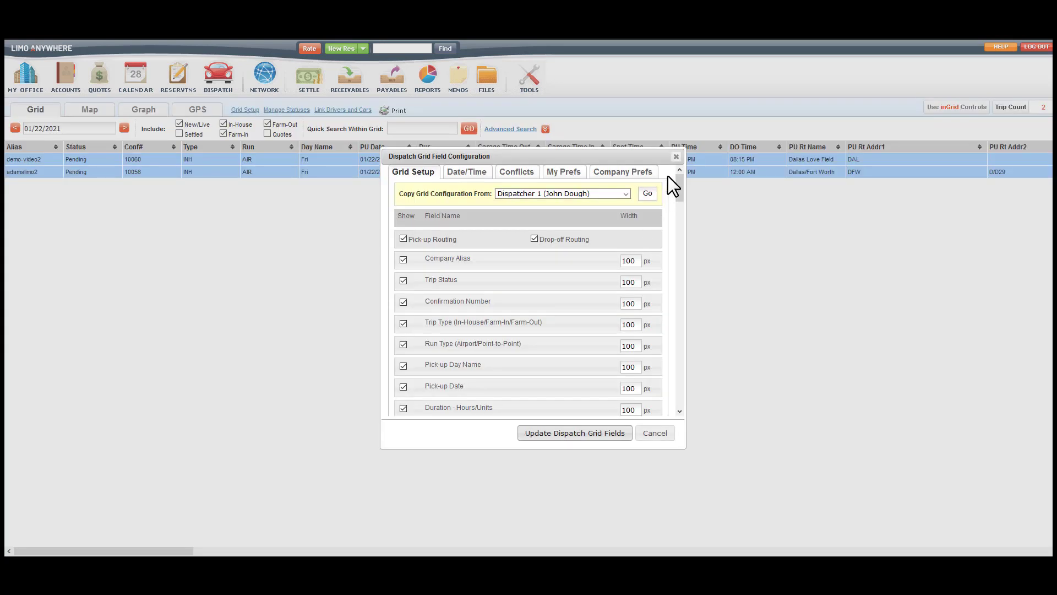
# - Close the configuration and sort the dispatch grid by the Alias column in descending order
pyautogui.click(675, 158)
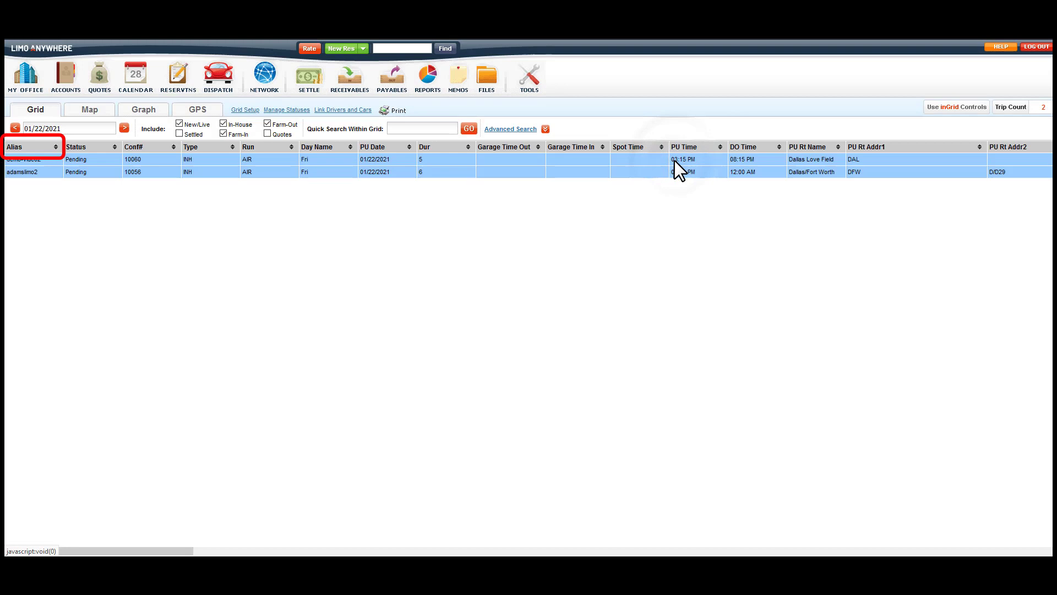
pyautogui.click(42, 148)
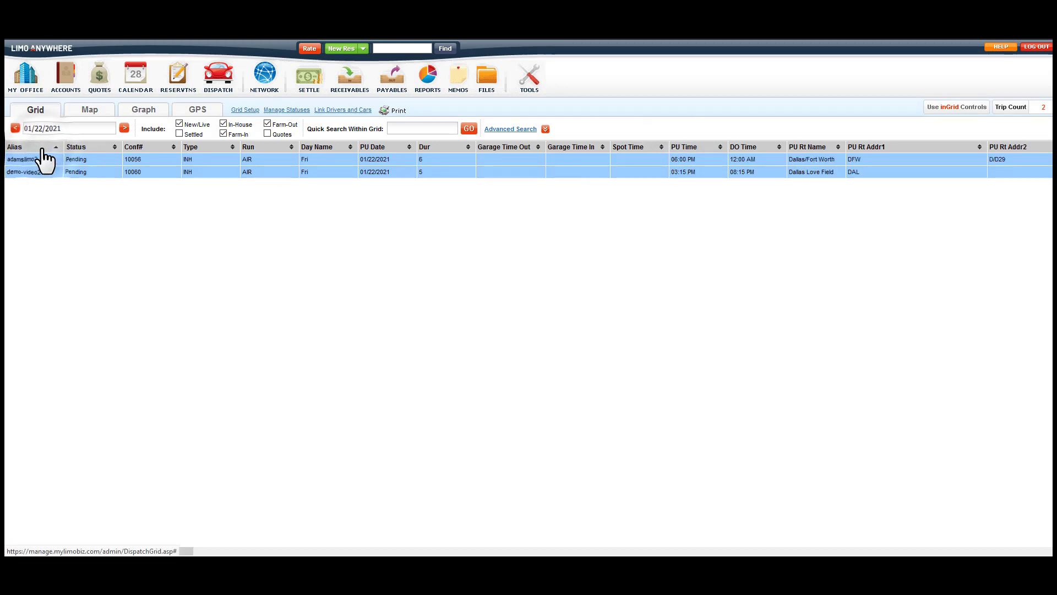
pyautogui.click(43, 148)
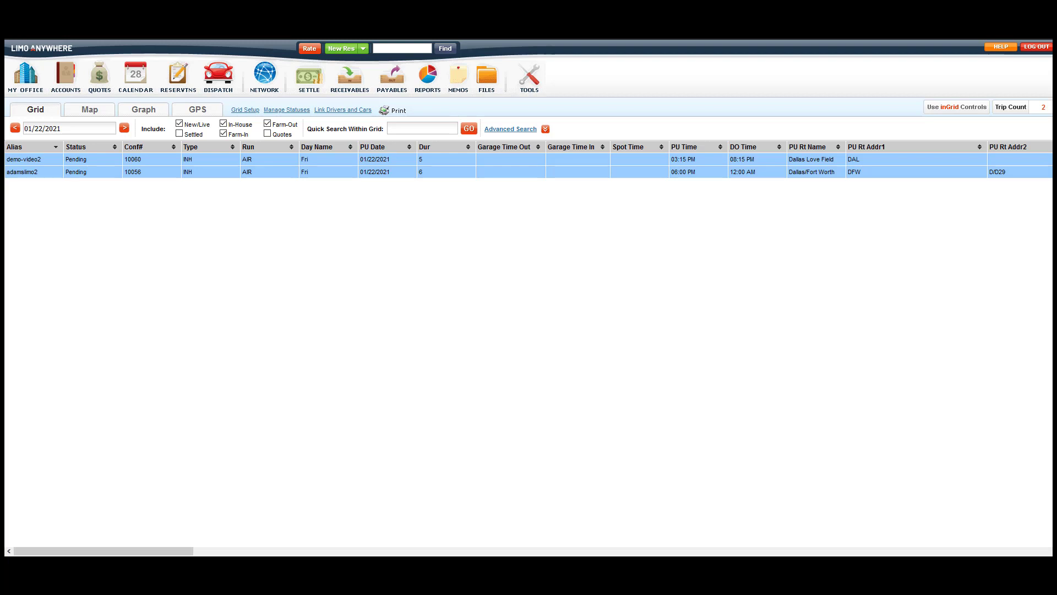
# - Set the first driver's Name to Display in Dispatch to 'Corp - ' plus the driver's name, then check the grid
pyautogui.click(29, 85)
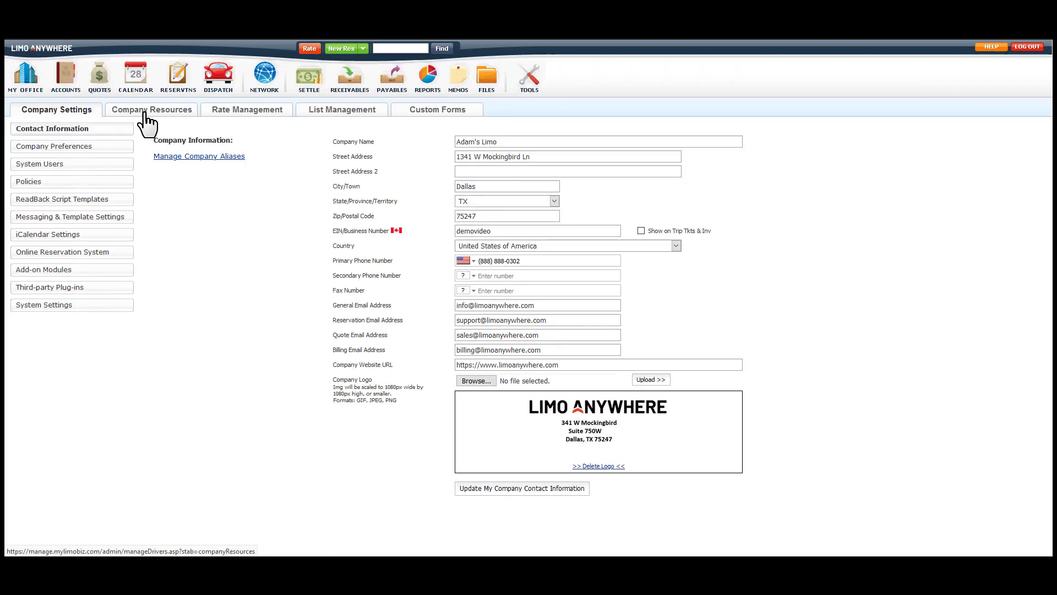
pyautogui.click(145, 113)
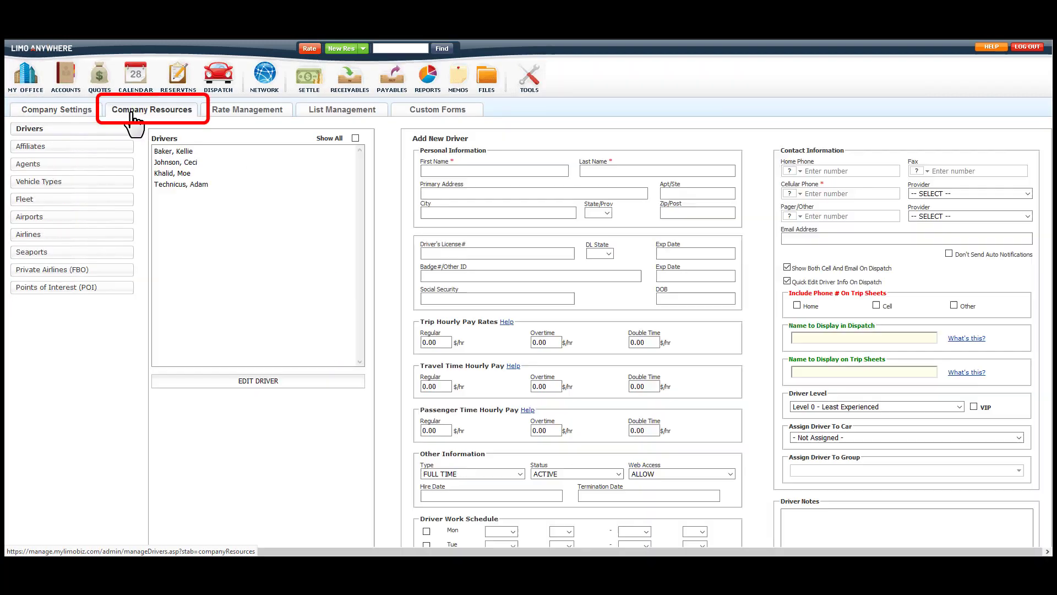
pyautogui.click(171, 154)
pyautogui.click(258, 385)
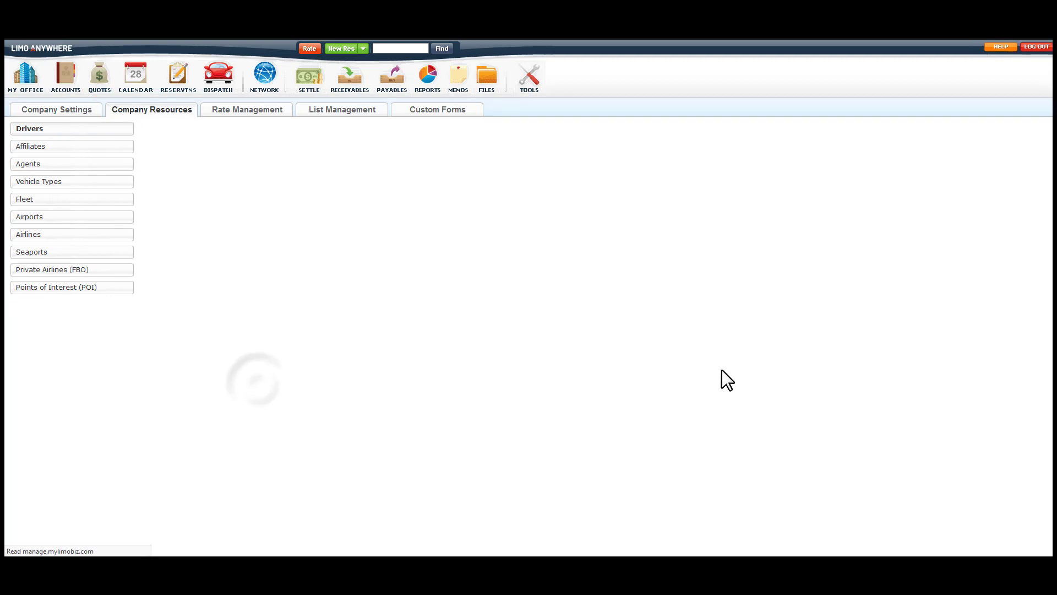
pyautogui.click(862, 358)
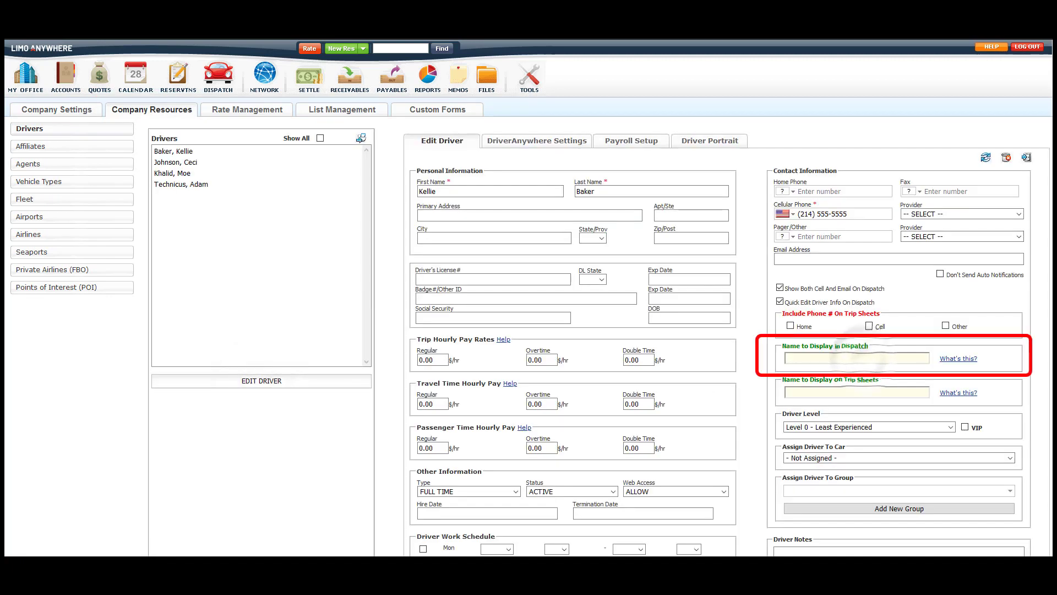
pyautogui.write('Corp - Kellie B')
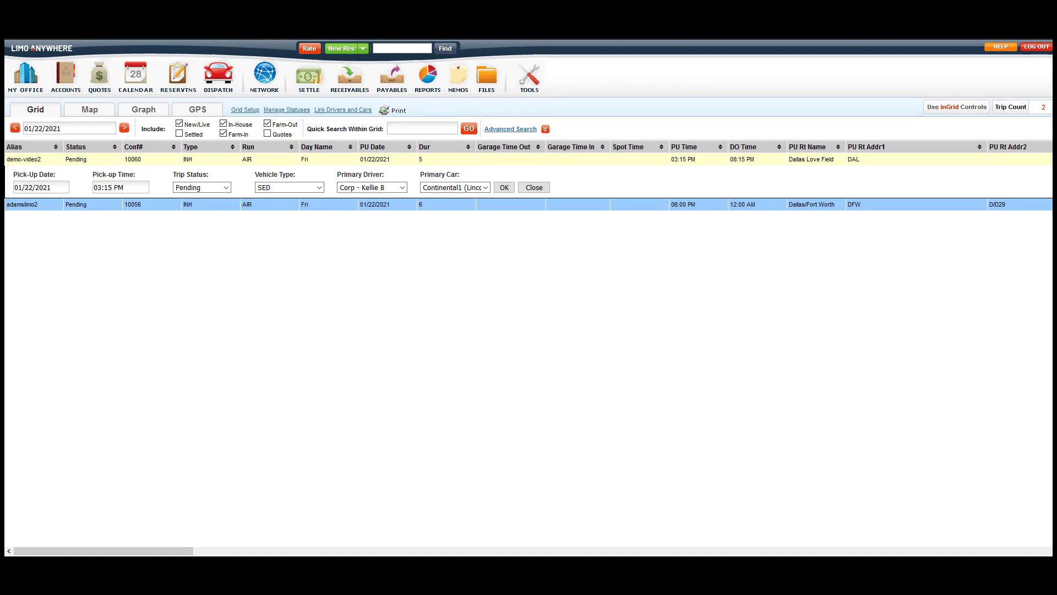
pyautogui.doubleClick(383, 159)
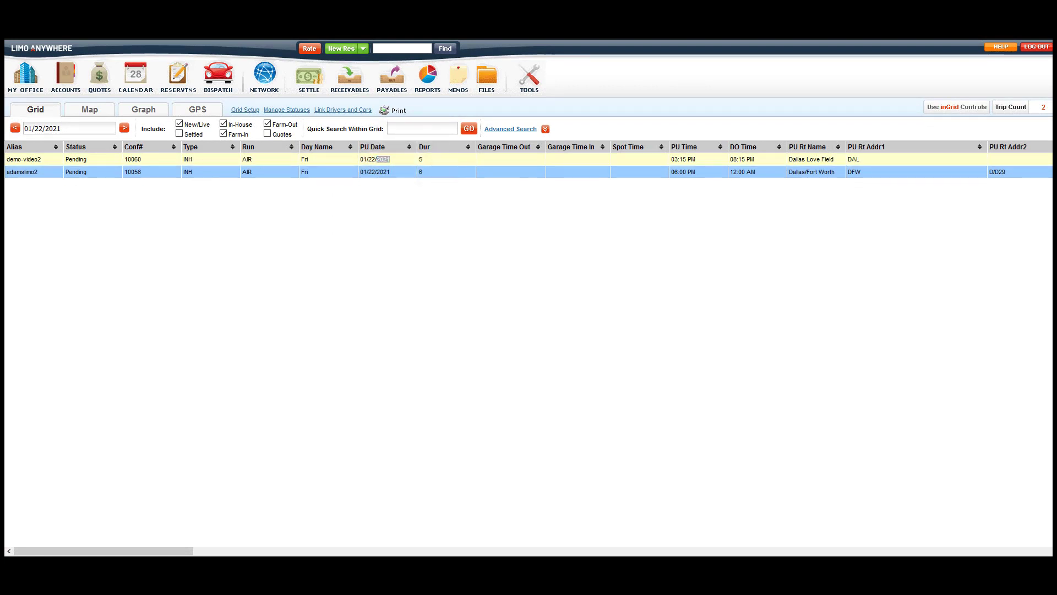
# - Set the Green Electric Sales Group account's Associate With Alias to adamslimo2 and save
pyautogui.click(66, 76)
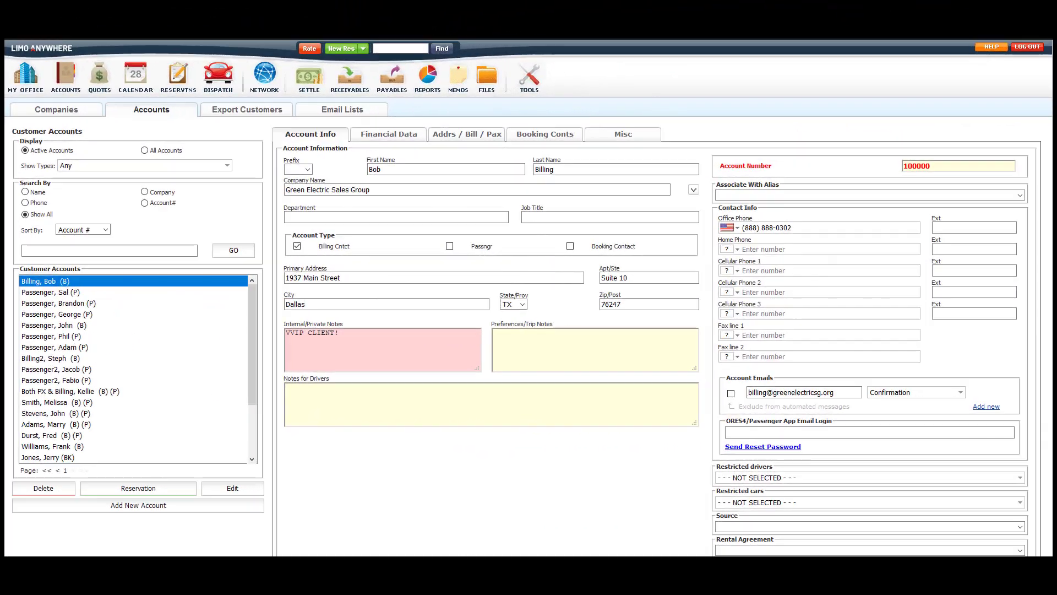
pyautogui.click(1019, 195)
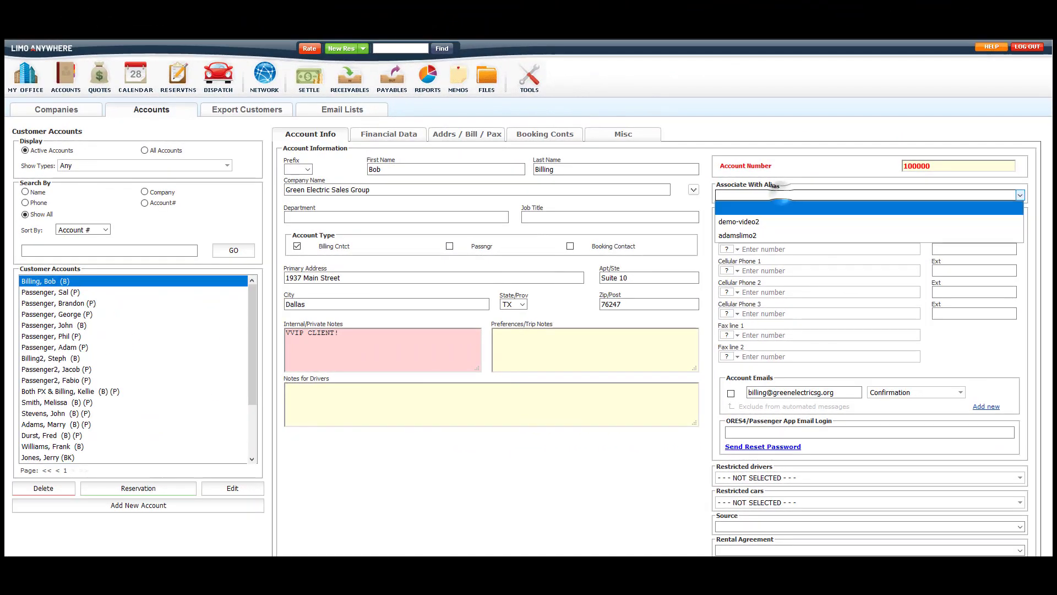
pyautogui.press('Down')
pyautogui.press('Down')
pyautogui.press('Return')
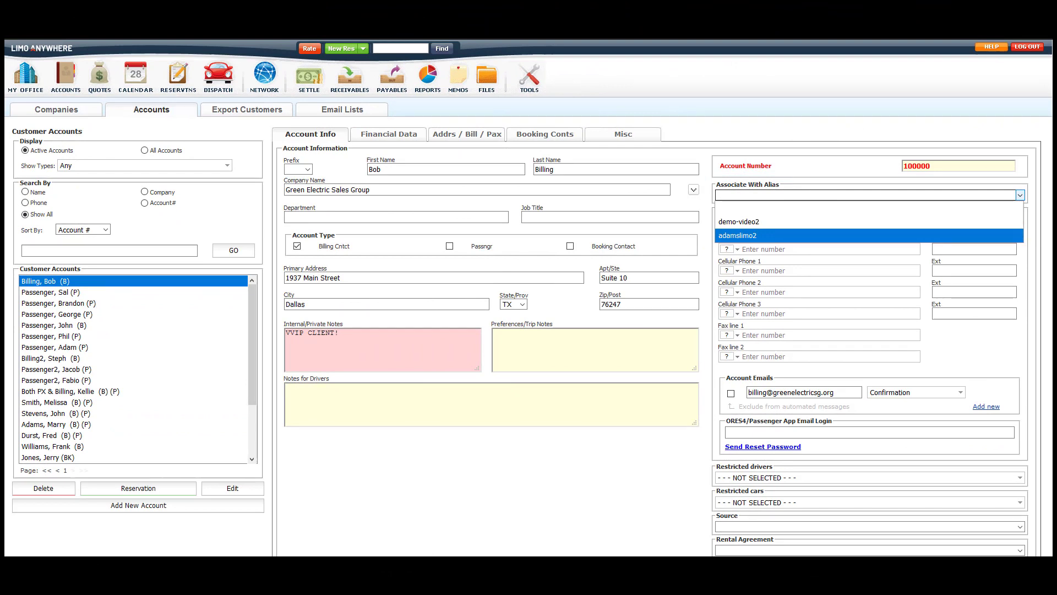
pyautogui.scroll(-3, 528, 331)
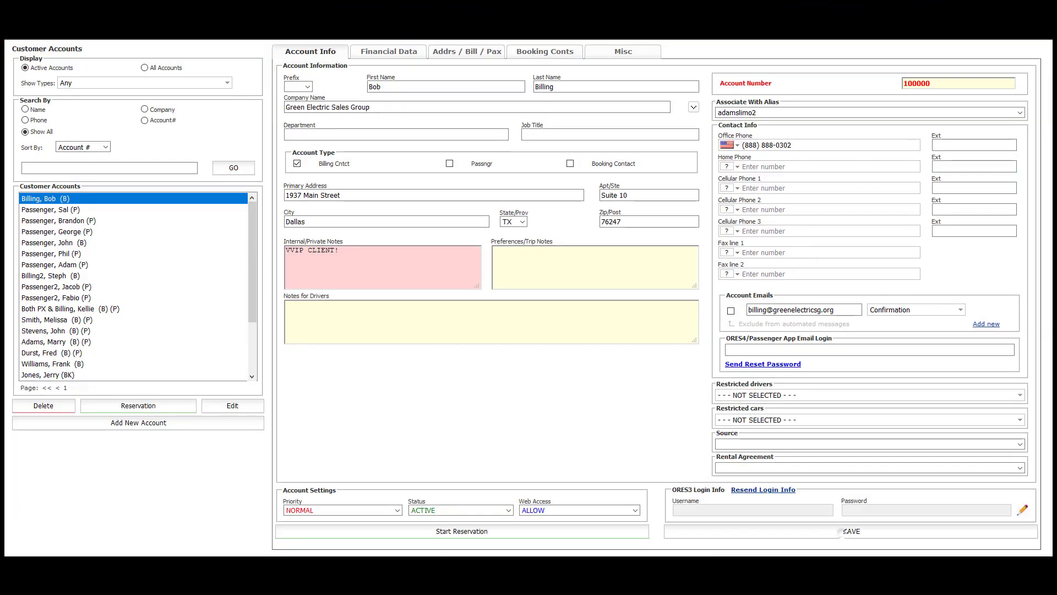
pyautogui.click(851, 531)
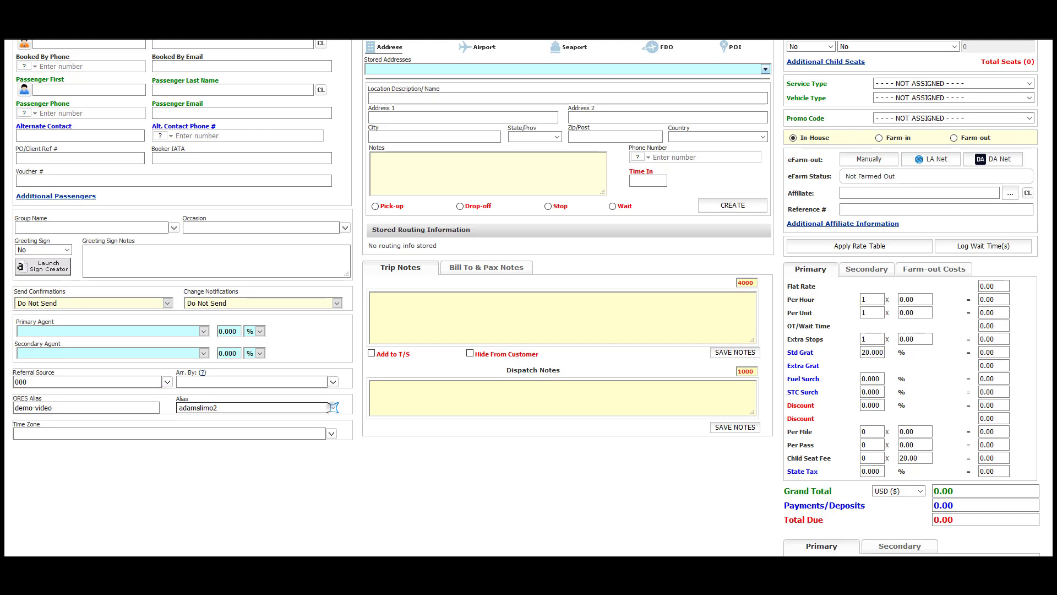
# - Keep adamslimo2 selected in the new reservation's Alias dropdown
pyautogui.click(334, 407)
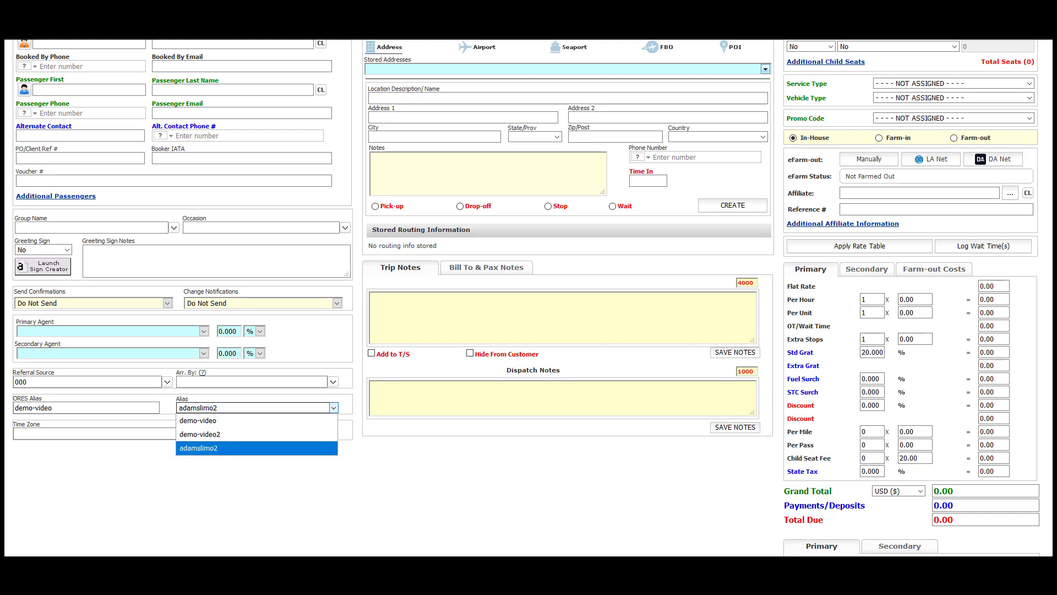
pyautogui.press('Return')
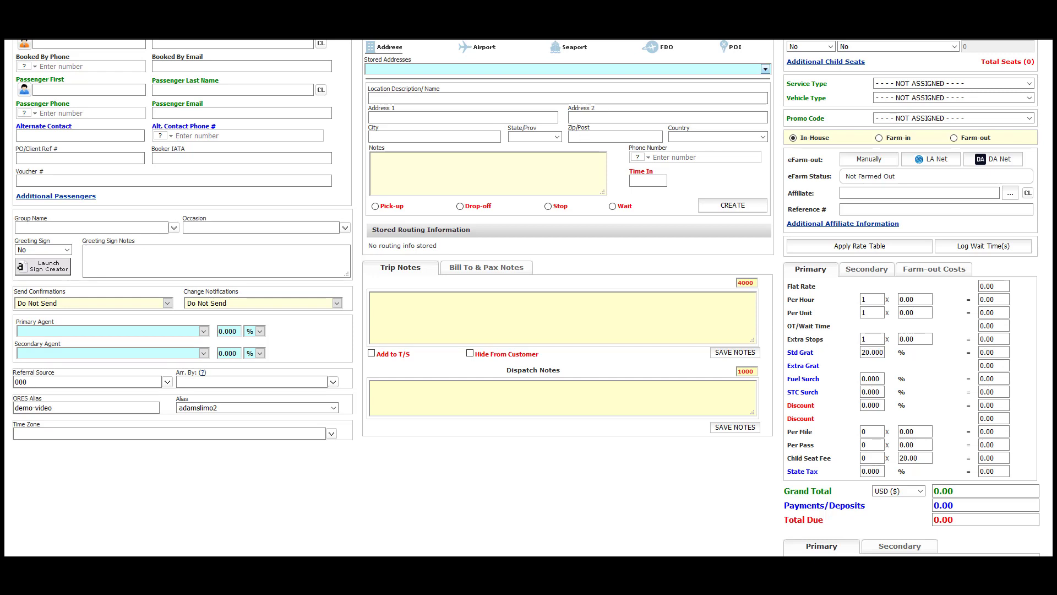
pyautogui.scroll(4, 529, 298)
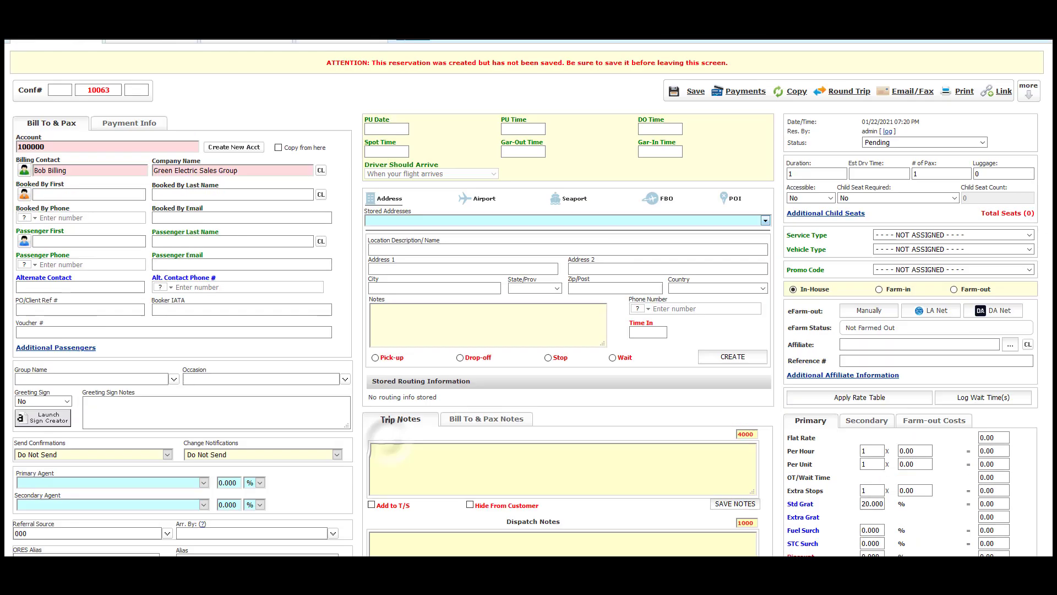
# - Open Company Settings > Online Reservation System and show the My Website embed code and booking link
pyautogui.click(25, 74)
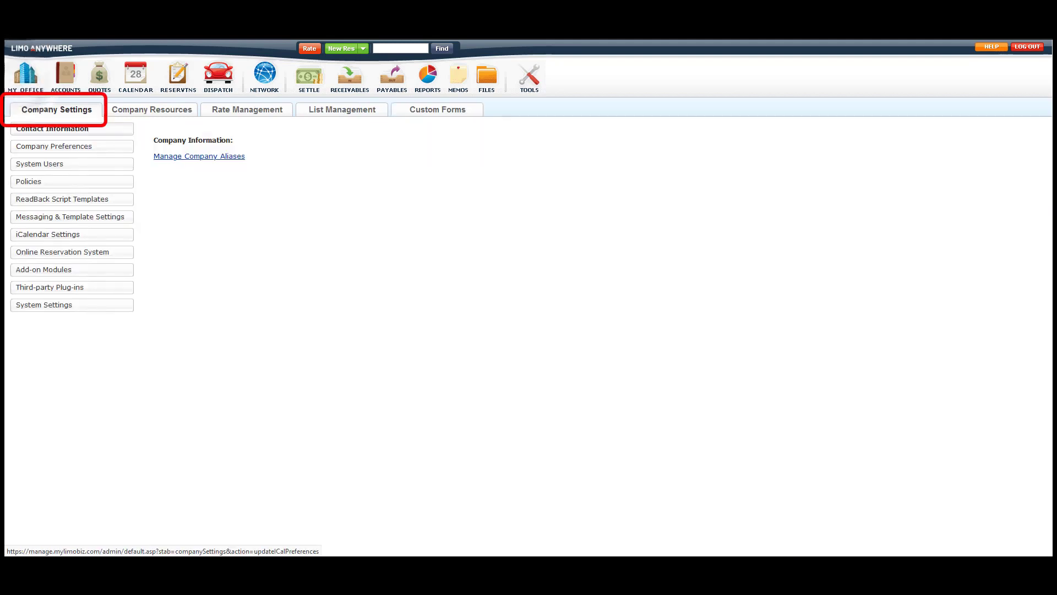
pyautogui.click(62, 251)
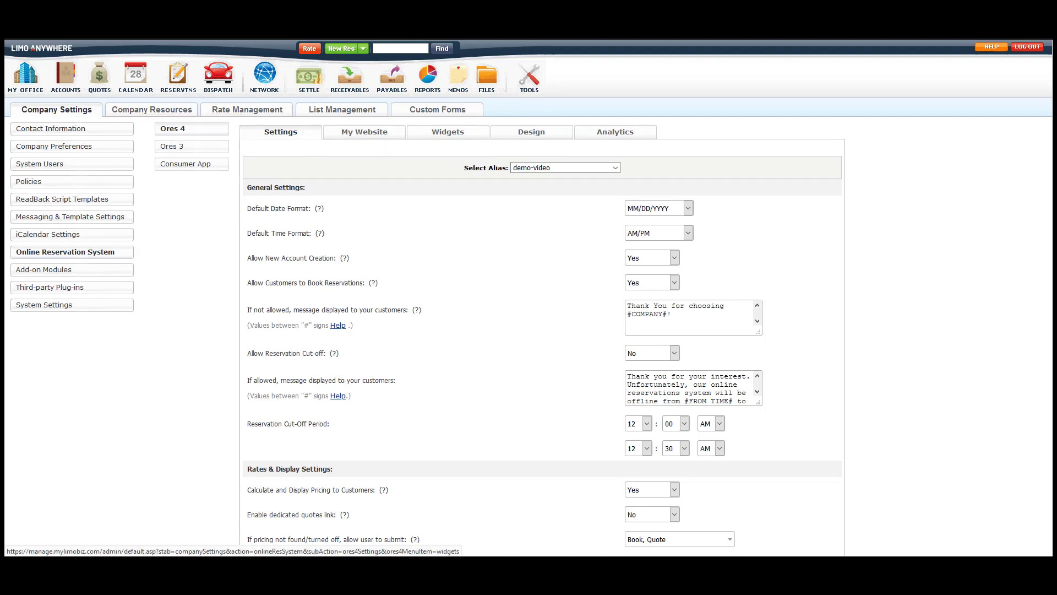
pyautogui.click(364, 132)
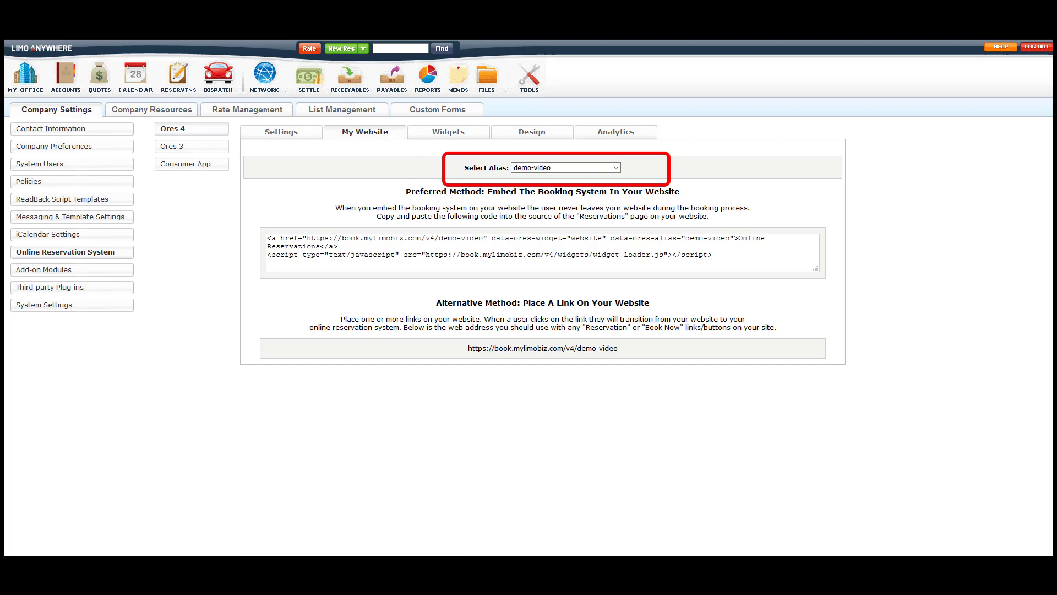